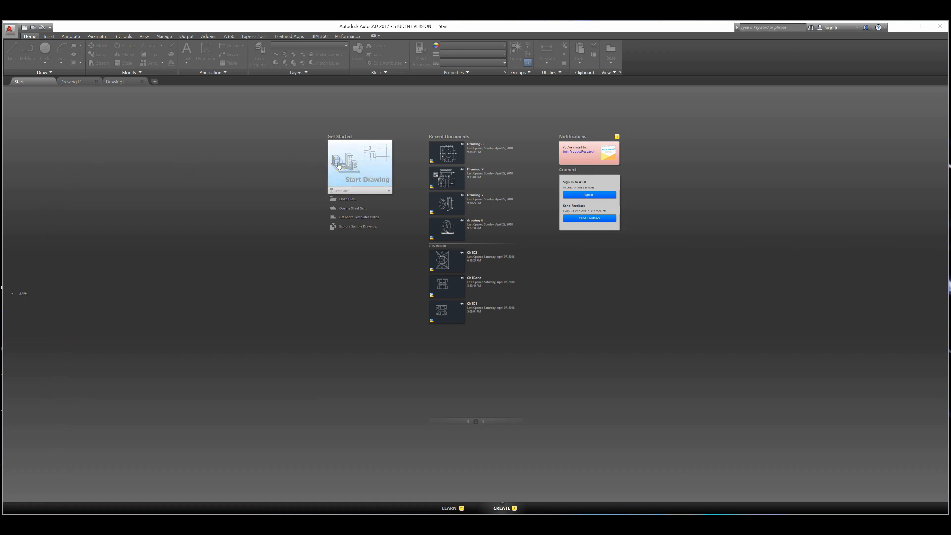
# Step: Start a new drawing with the layer properties manager closed and turn on snap mode
pyautogui.click(364, 179)
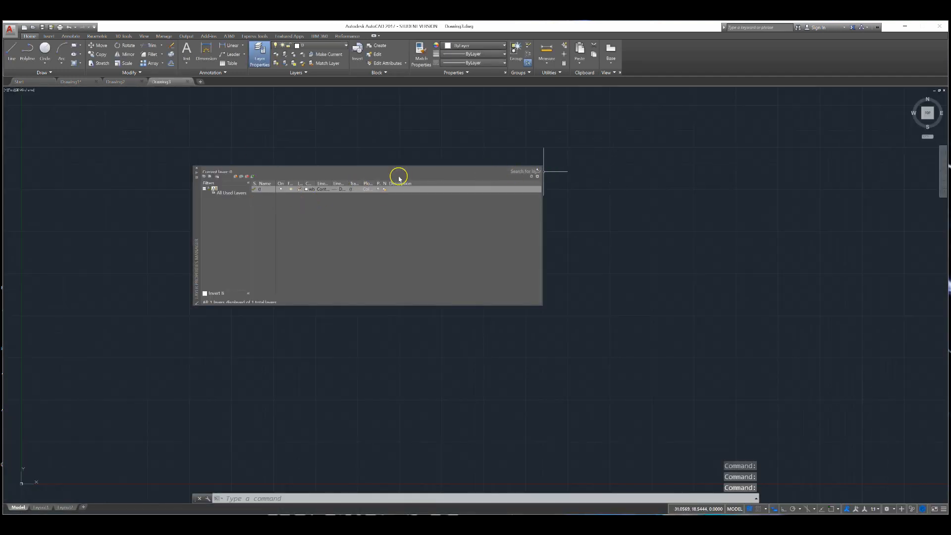
pyautogui.click(196, 168)
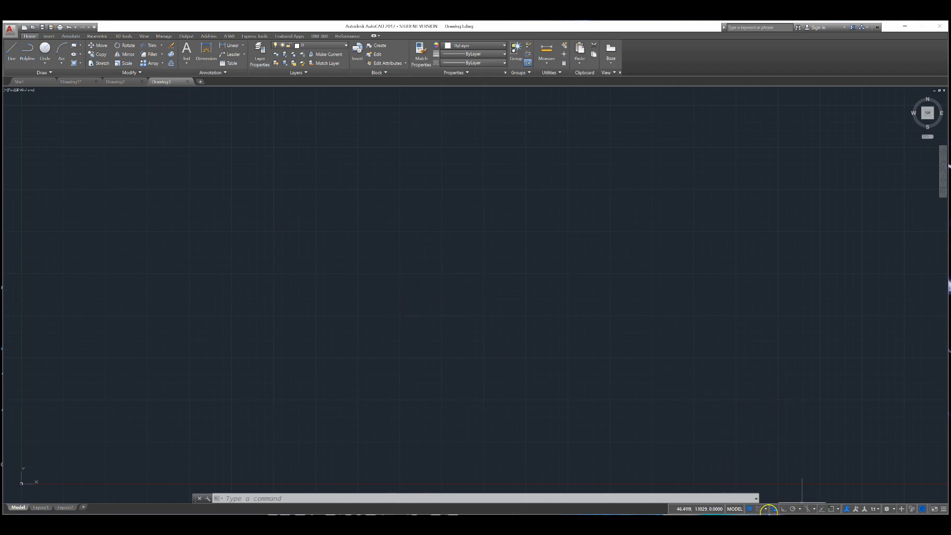
pyautogui.click(758, 509)
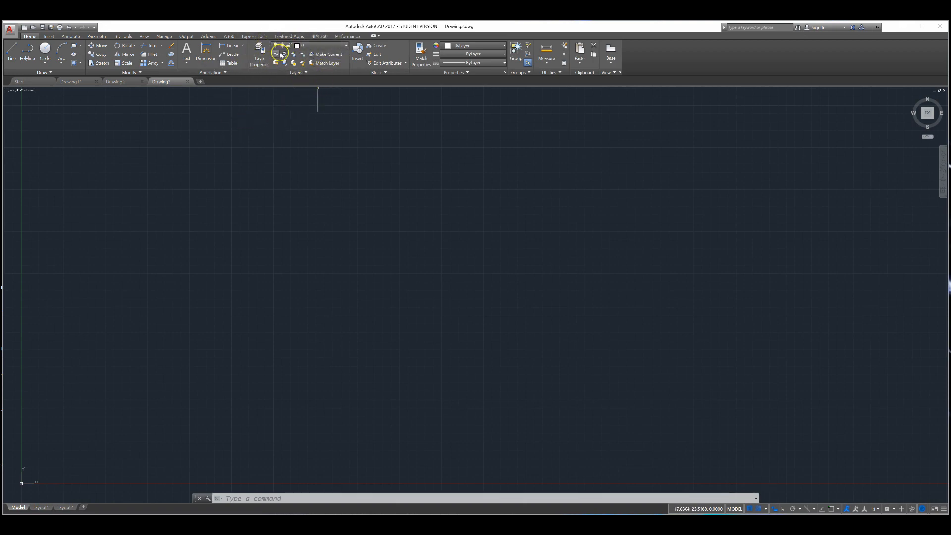
pyautogui.click(327, 45)
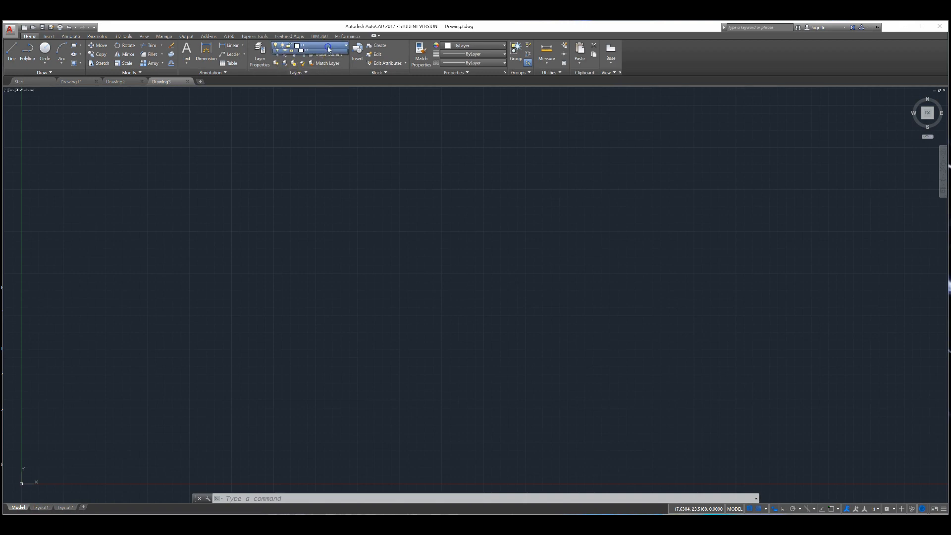
pyautogui.click(301, 55)
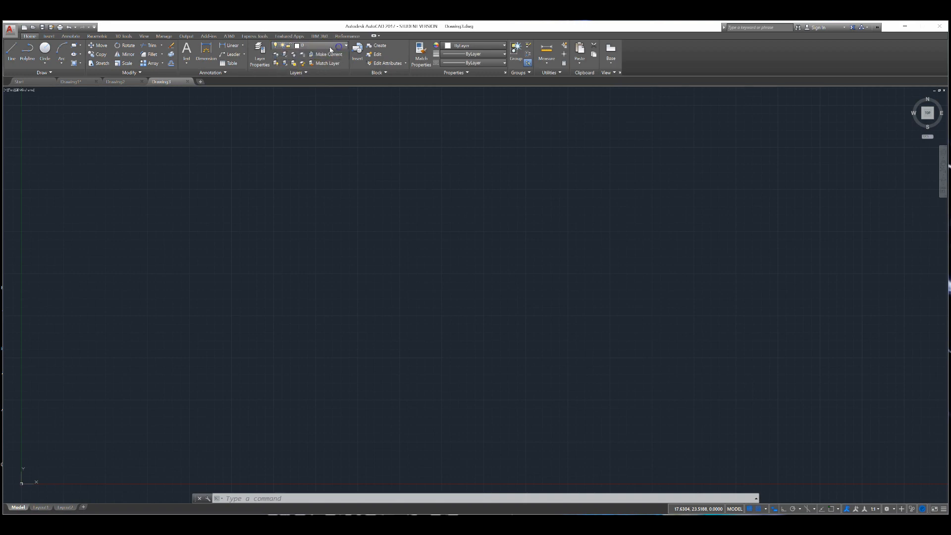
pyautogui.click(322, 45)
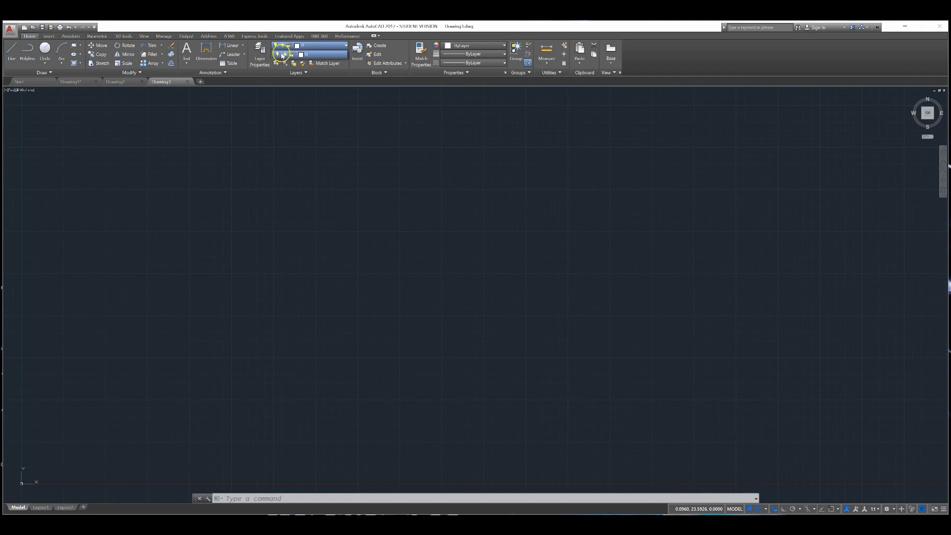
pyautogui.click(308, 53)
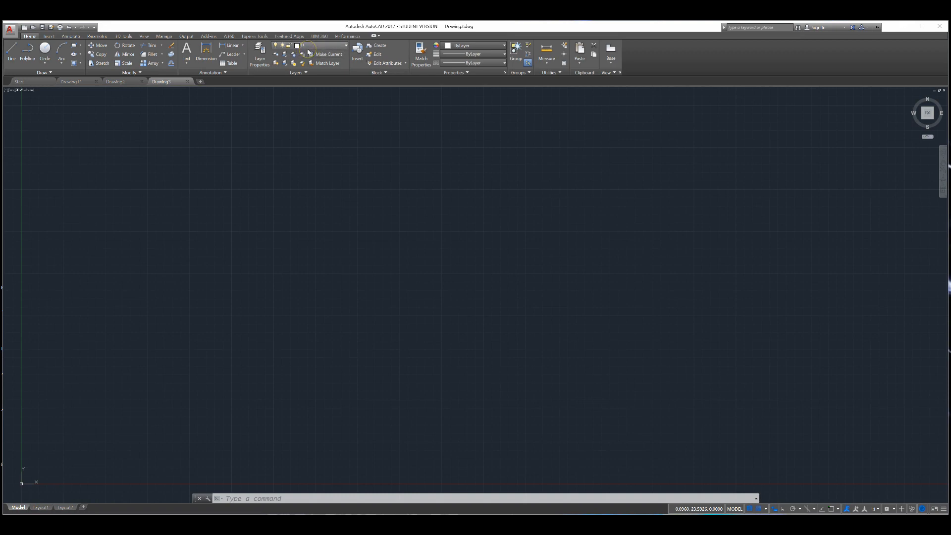
# Step: Open the layer properties manager and resize its palette
pyautogui.click(261, 54)
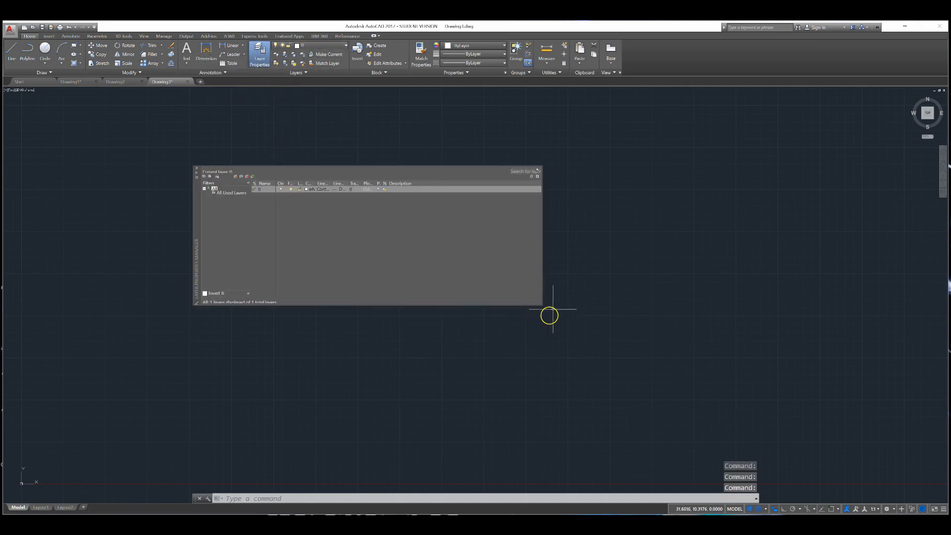
pyautogui.moveTo(533, 304); pyautogui.dragTo(345, 219)
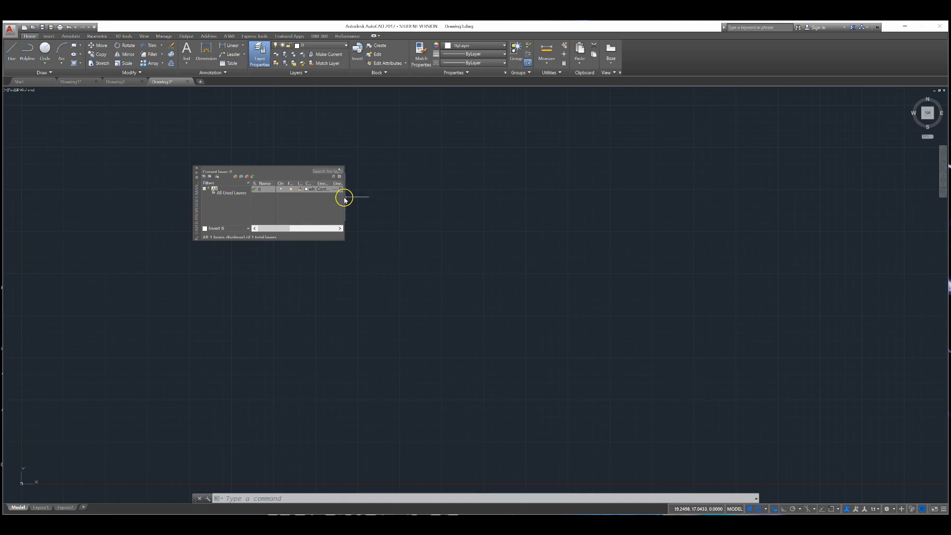
pyautogui.moveTo(345, 198); pyautogui.dragTo(508, 204)
pyautogui.moveTo(357, 241); pyautogui.dragTo(354, 285)
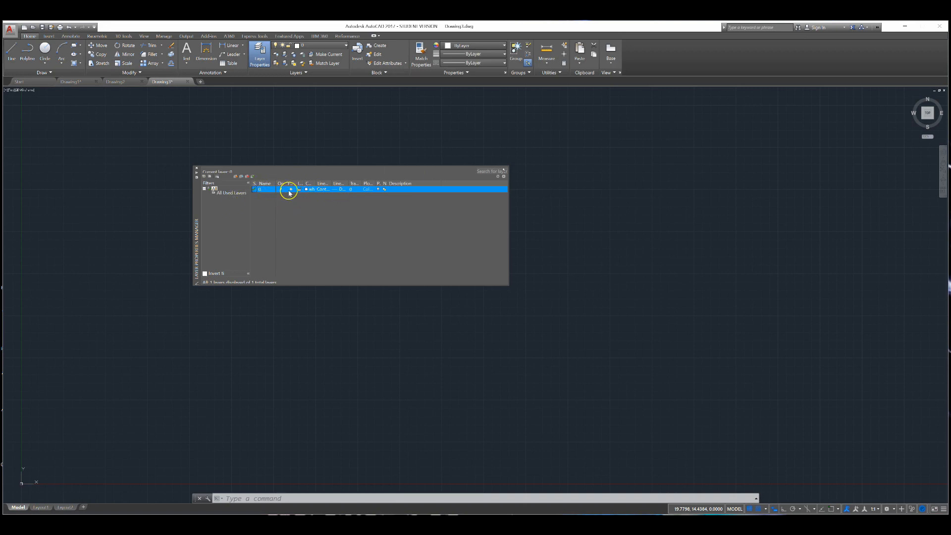
# Step: Widen the layer manager and its property columns so the headings from Freeze and Lock through Color, Linetype, Lineweight and Plot Style are readable
pyautogui.moveTo(286, 183); pyautogui.dragTo(344, 183)
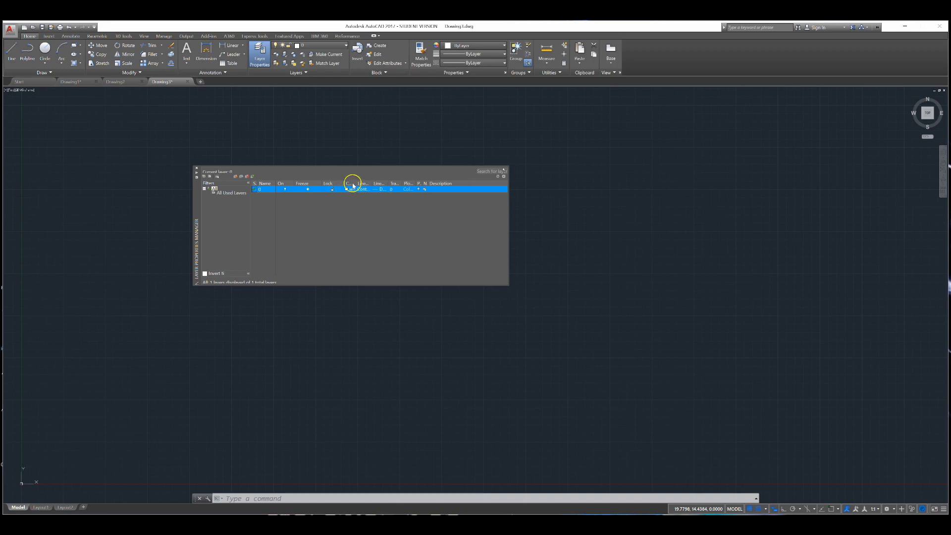
pyautogui.moveTo(355, 184); pyautogui.dragTo(378, 183)
pyautogui.moveTo(508, 195); pyautogui.dragTo(630, 198)
pyautogui.moveTo(395, 183); pyautogui.dragTo(506, 187)
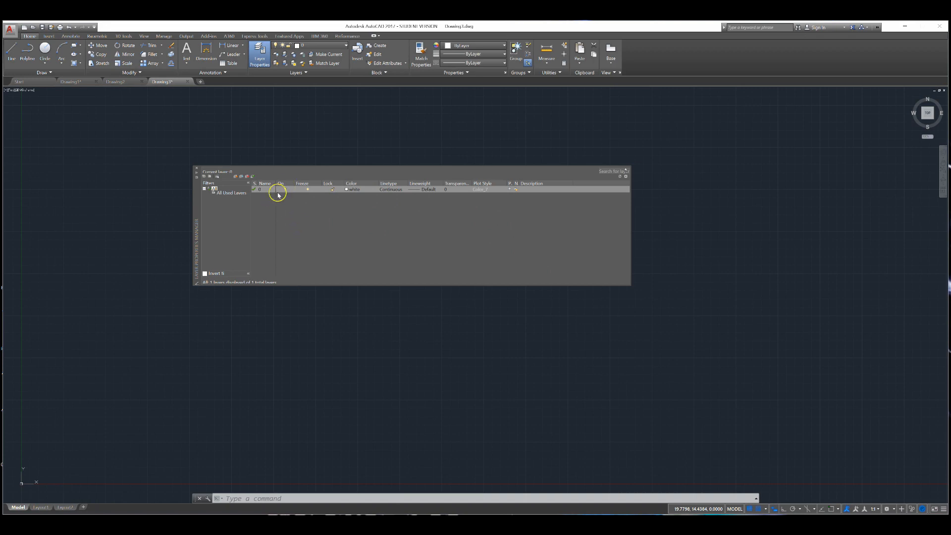
# Step: Create three new layers, keeping the default name for the first and naming the other two Hidden and Center
pyautogui.click(235, 177)
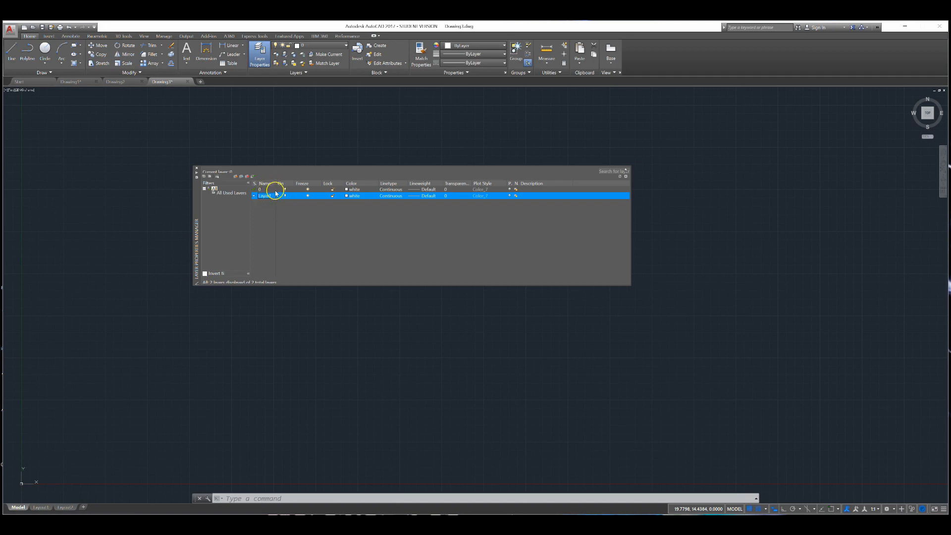
pyautogui.click(235, 176)
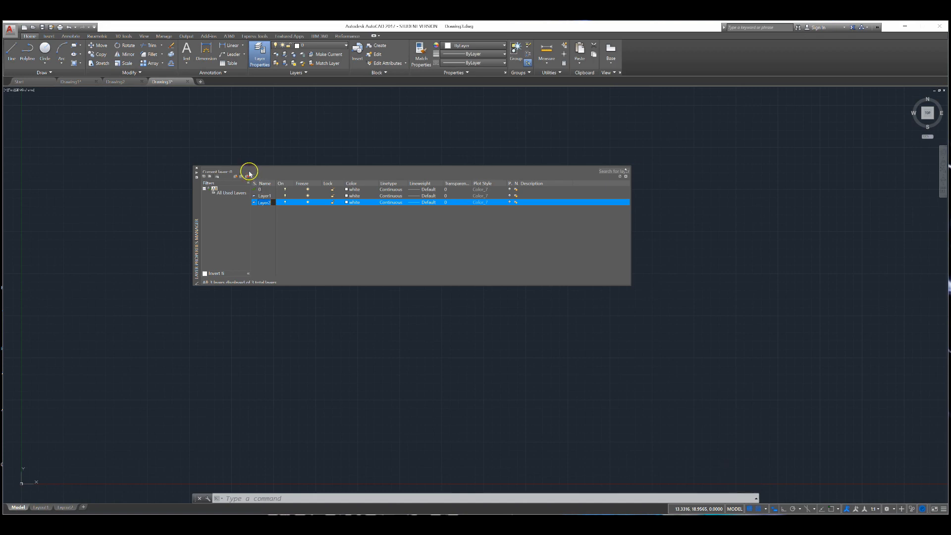
pyautogui.write('Hide')
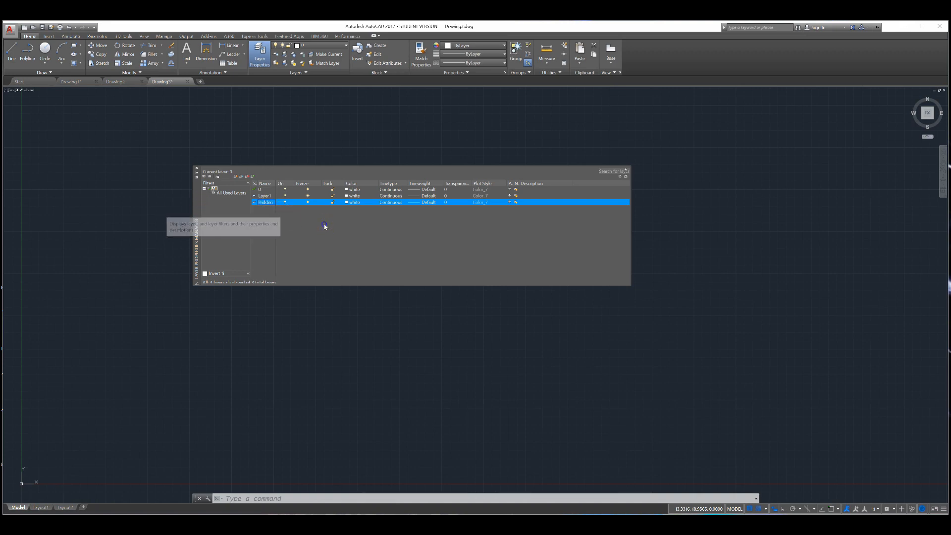
pyautogui.click(236, 176)
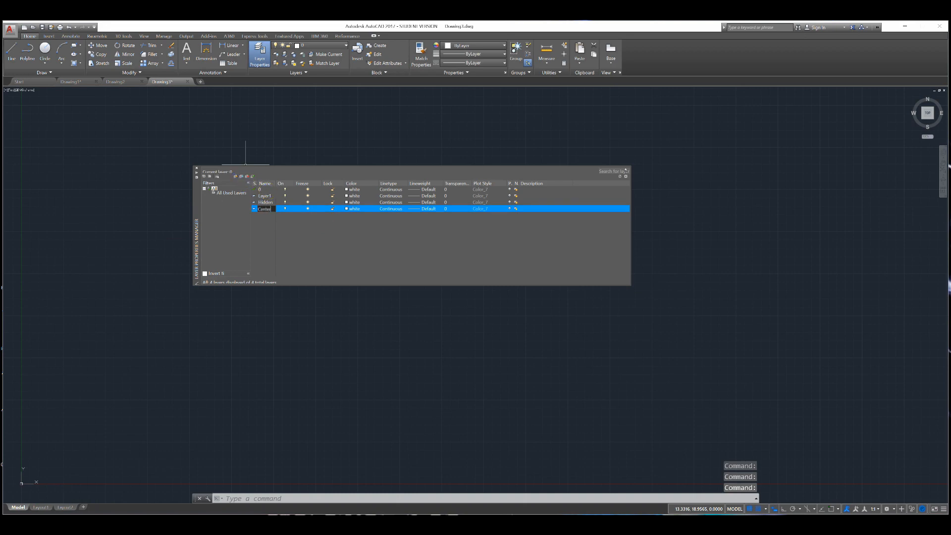
pyautogui.click(294, 226)
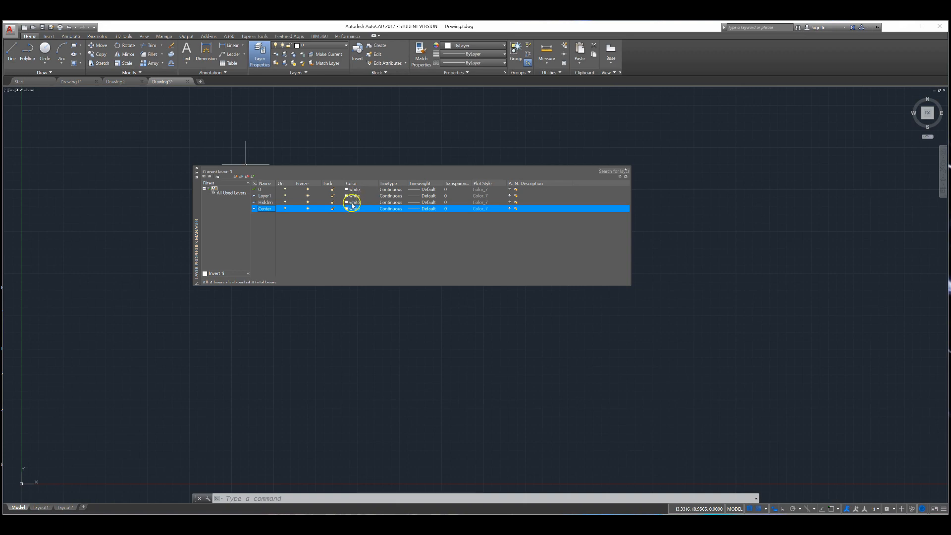
# Step: Set the Hidden layer's color to yellow
pyautogui.click(353, 202)
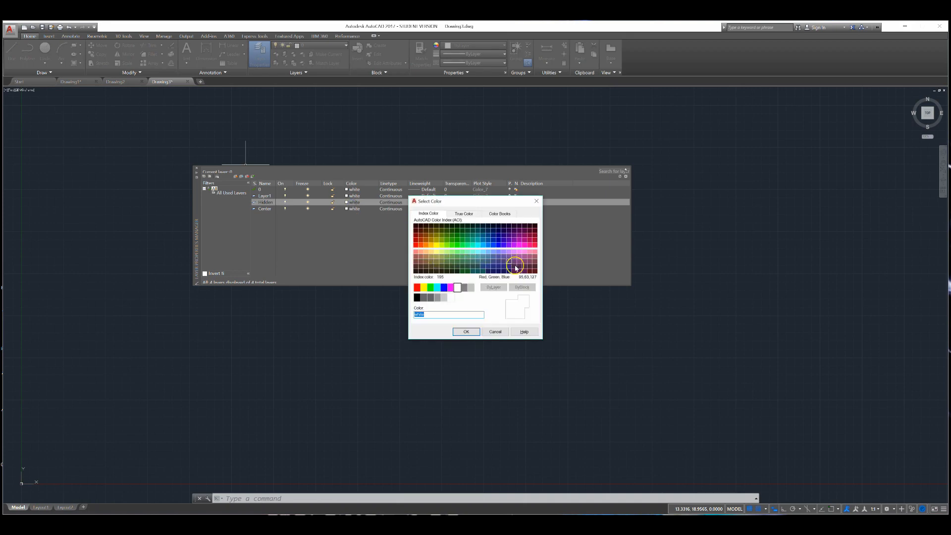
pyautogui.click(498, 333)
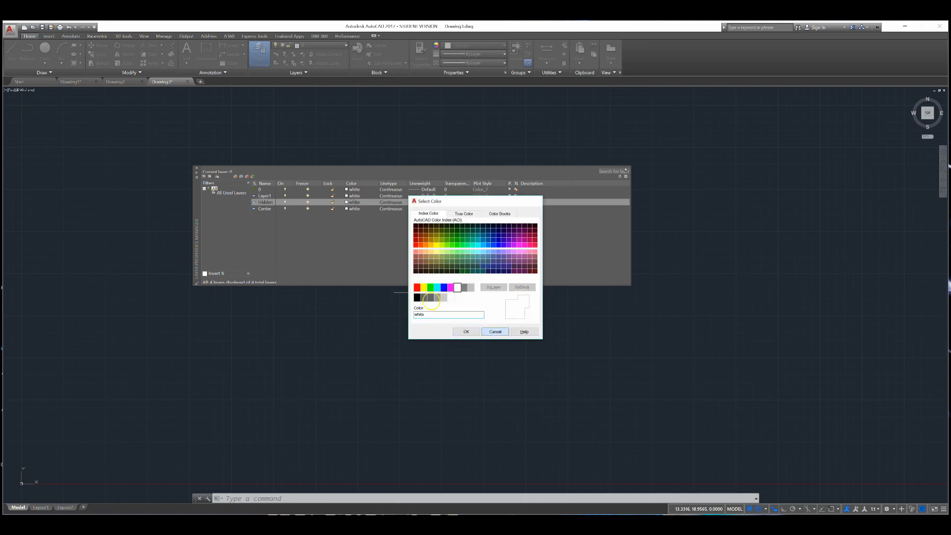
pyautogui.click(352, 204)
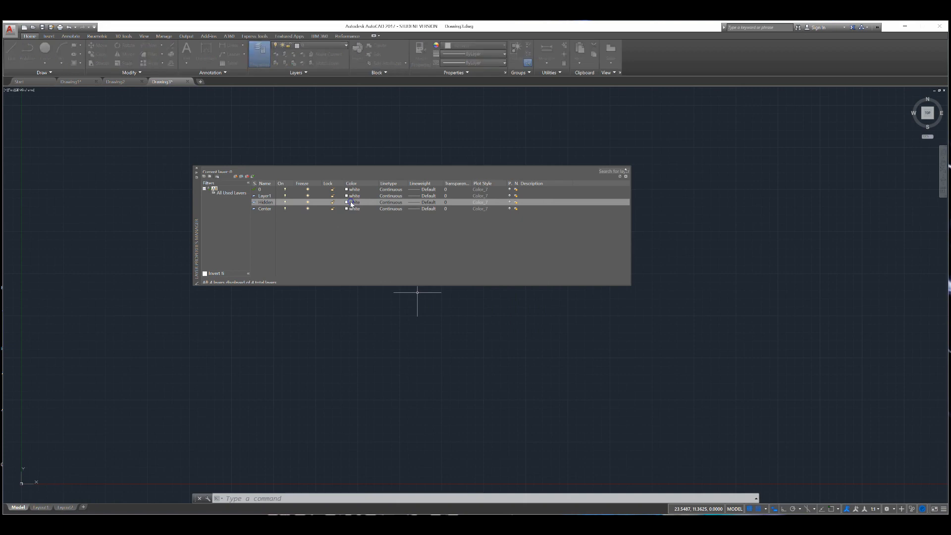
pyautogui.click(424, 287)
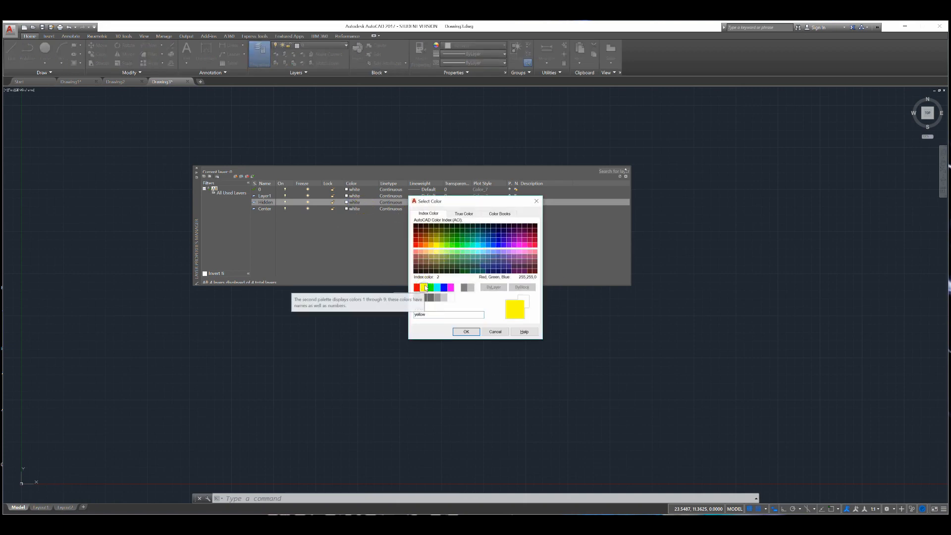
pyautogui.click(466, 332)
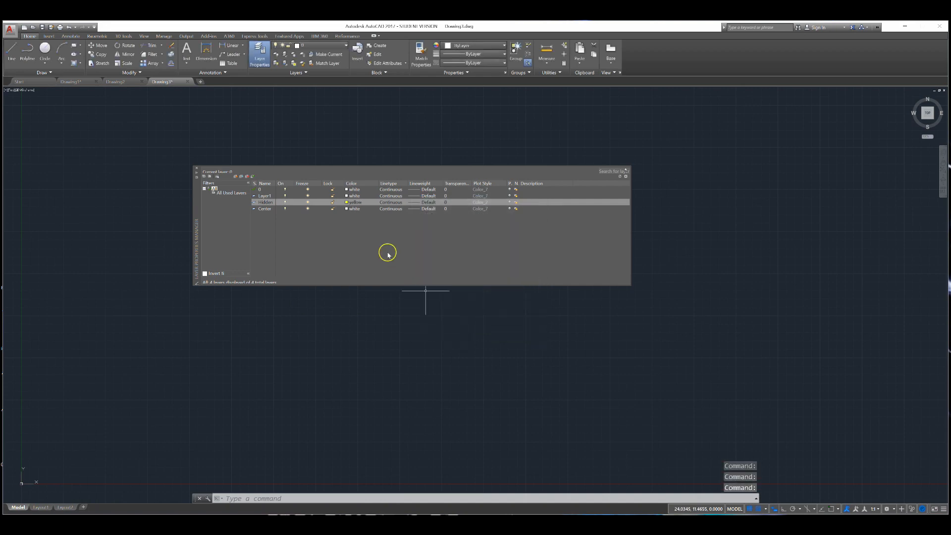
# Step: Set the Center layer's color to green
pyautogui.click(347, 210)
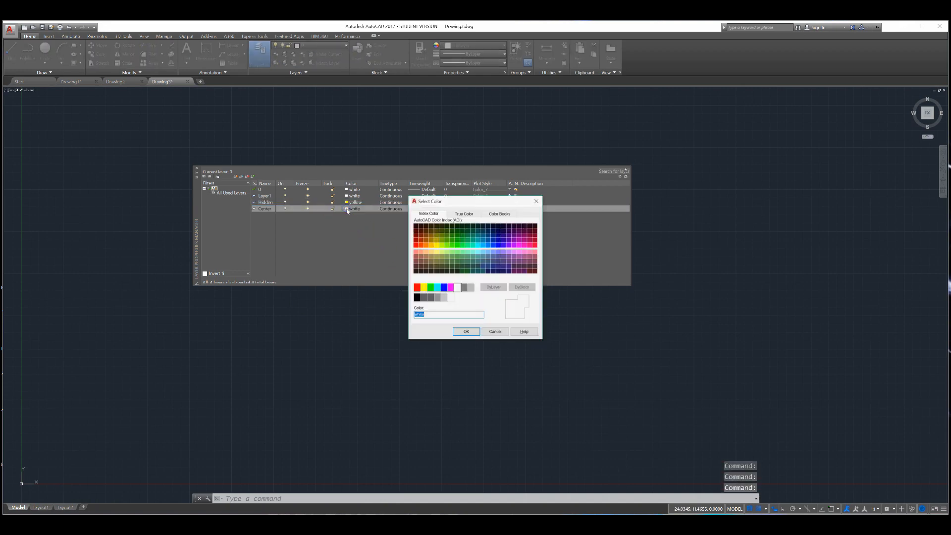
pyautogui.click(431, 287)
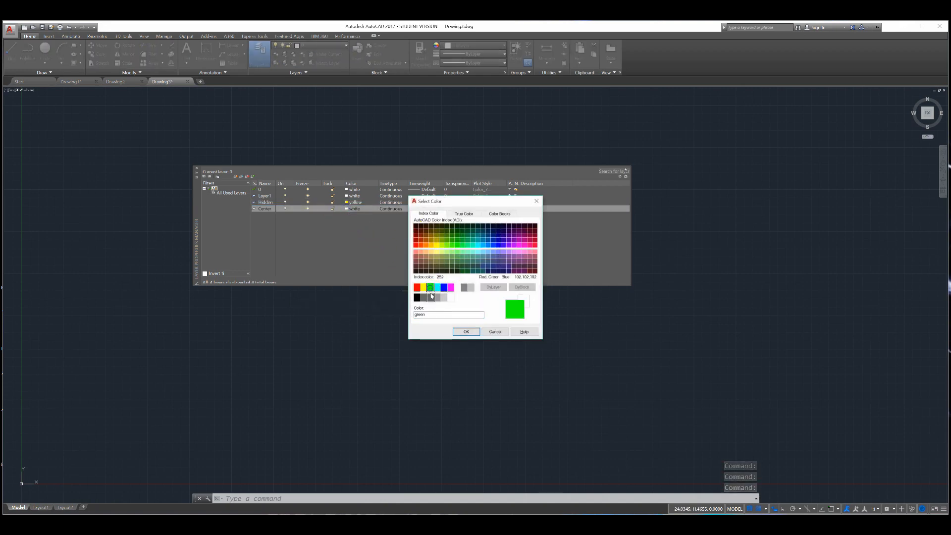
pyautogui.click(465, 332)
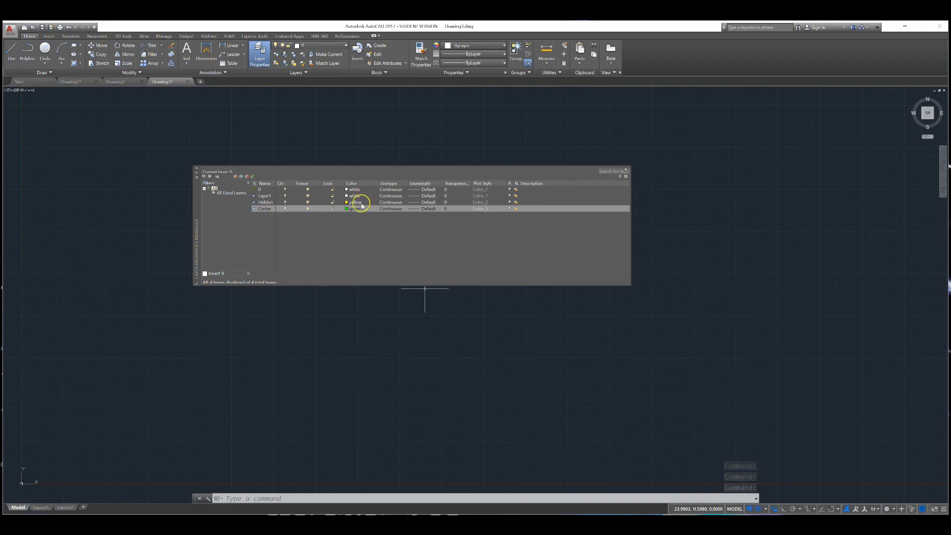
# Step: Load the CENTER and HIDDEN linetypes from the acad.lin file and assign HIDDEN to the Hidden layer
pyautogui.click(391, 202)
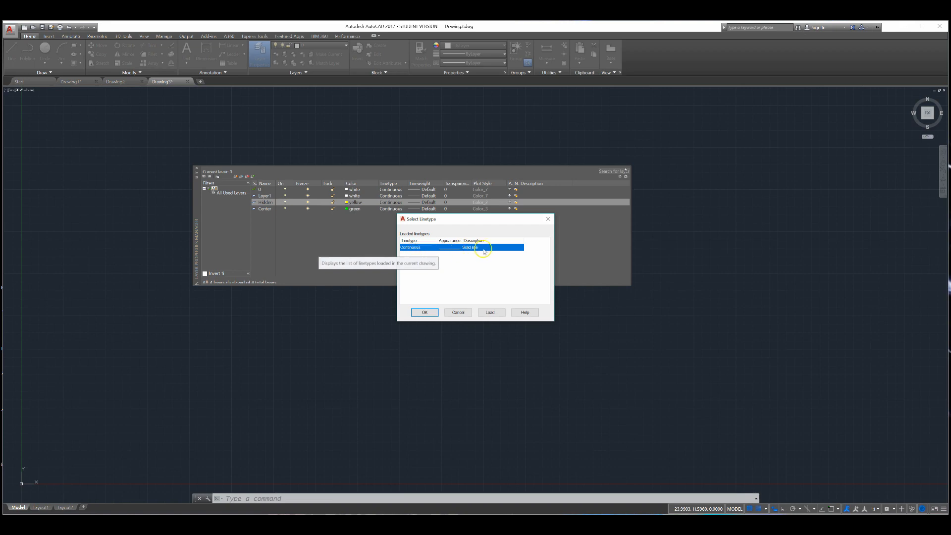
pyautogui.click(499, 314)
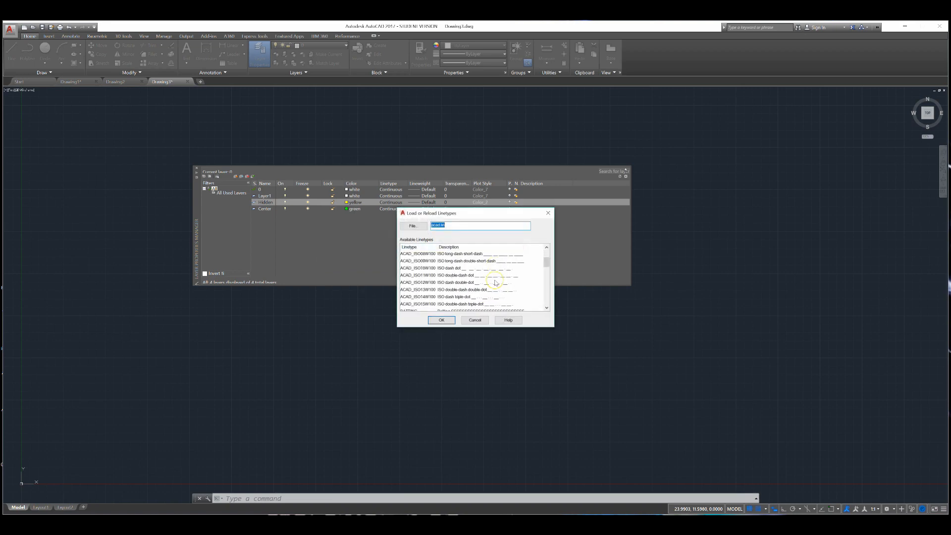
pyautogui.scroll(-5, 505, 273)
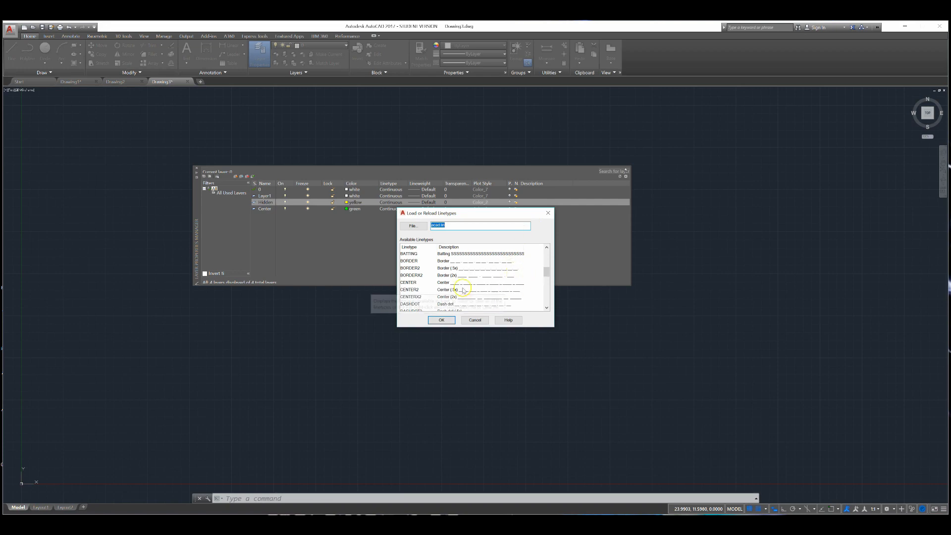
pyautogui.click(409, 283)
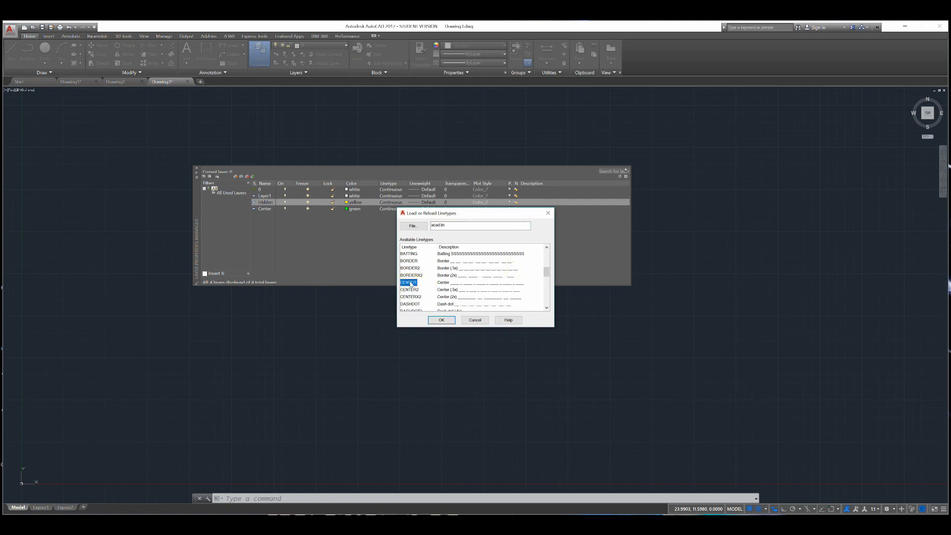
pyautogui.scroll(-3, 454, 282)
pyautogui.scroll(-5, 453, 282)
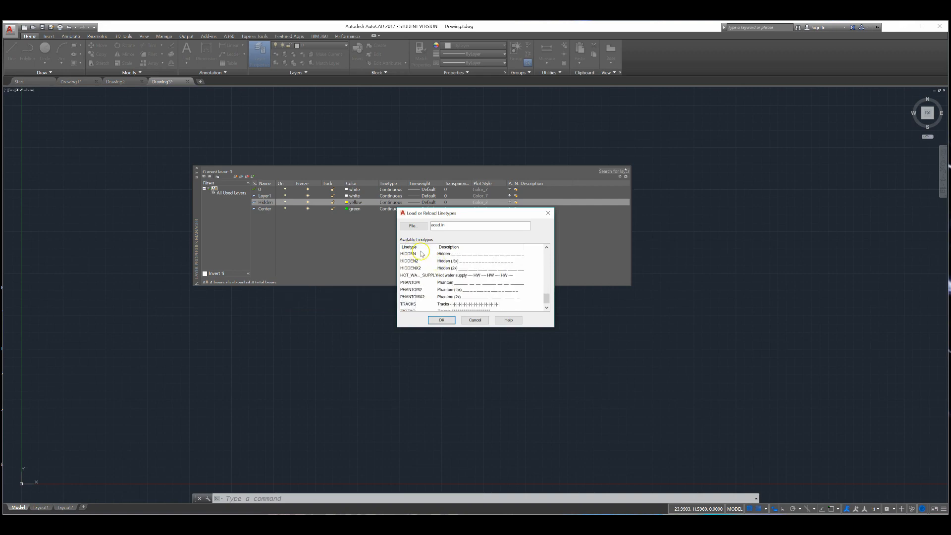
pyautogui.scroll(7, 436, 262)
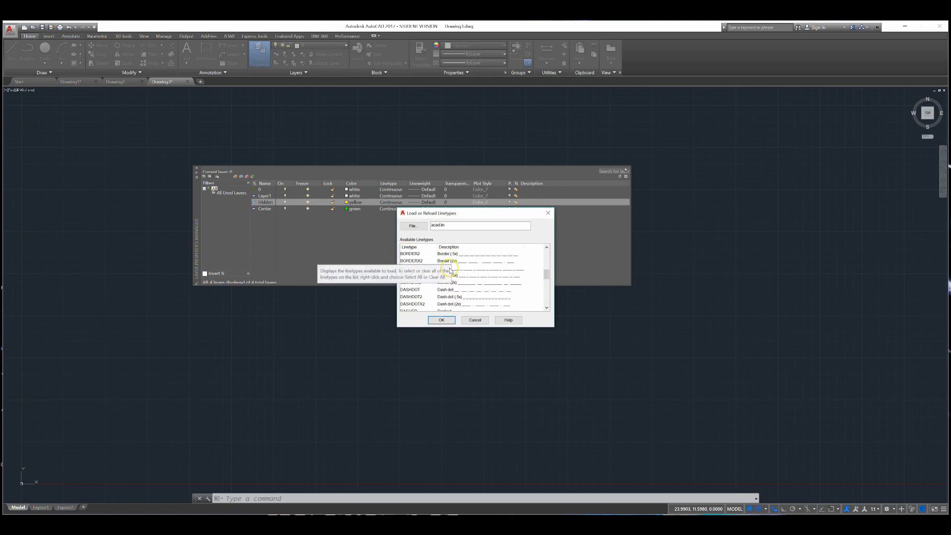
pyautogui.click(451, 268)
pyautogui.scroll(1, 514, 278)
pyautogui.scroll(-7, 484, 282)
pyautogui.keyDown('ctrl'); pyautogui.click(484, 283); pyautogui.keyUp('ctrl')
pyautogui.scroll(-1, 431, 291)
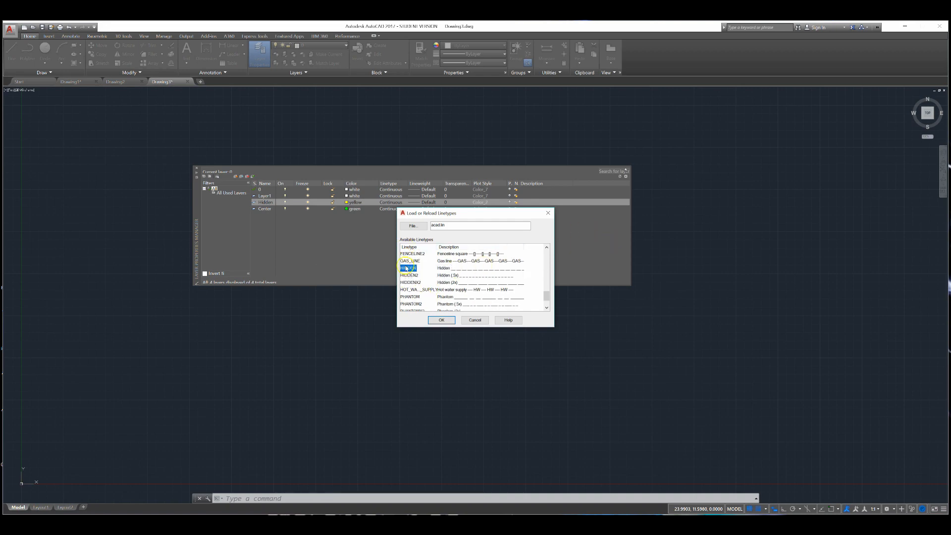
pyautogui.click(441, 319)
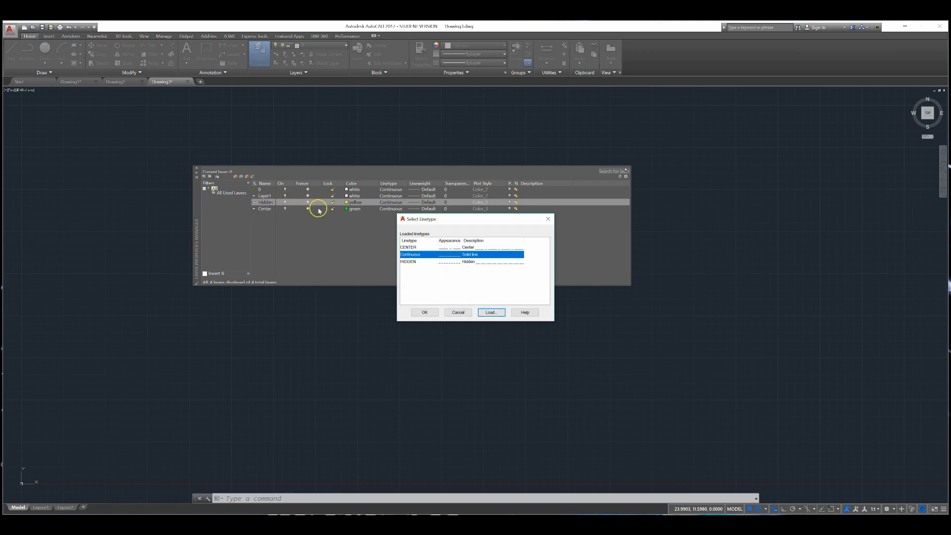
pyautogui.click(422, 262)
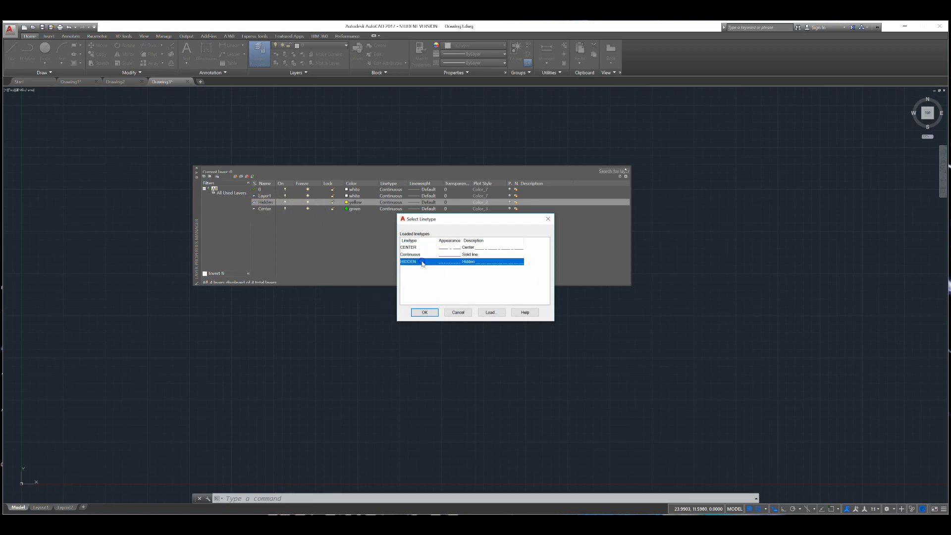
pyautogui.click(425, 312)
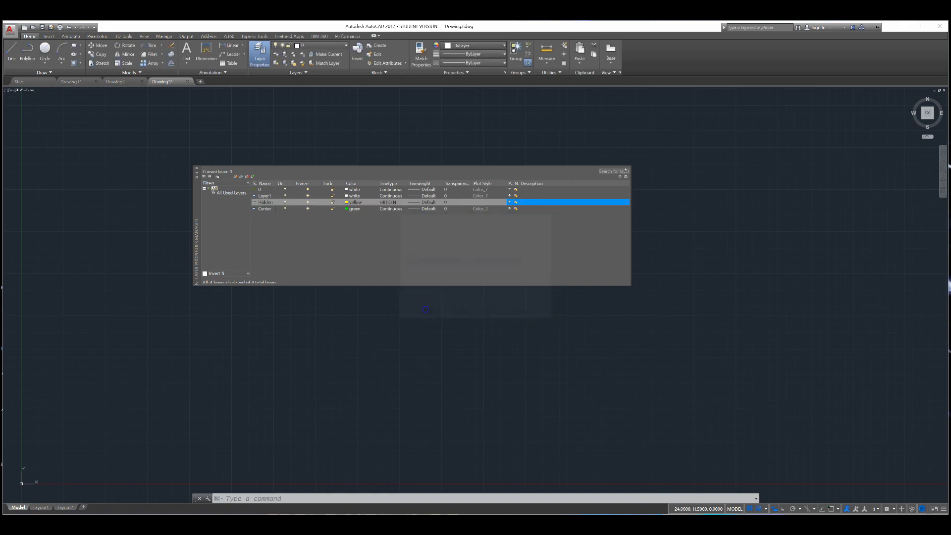
# Step: Assign the CENTER linetype to the Center layer
pyautogui.click(392, 208)
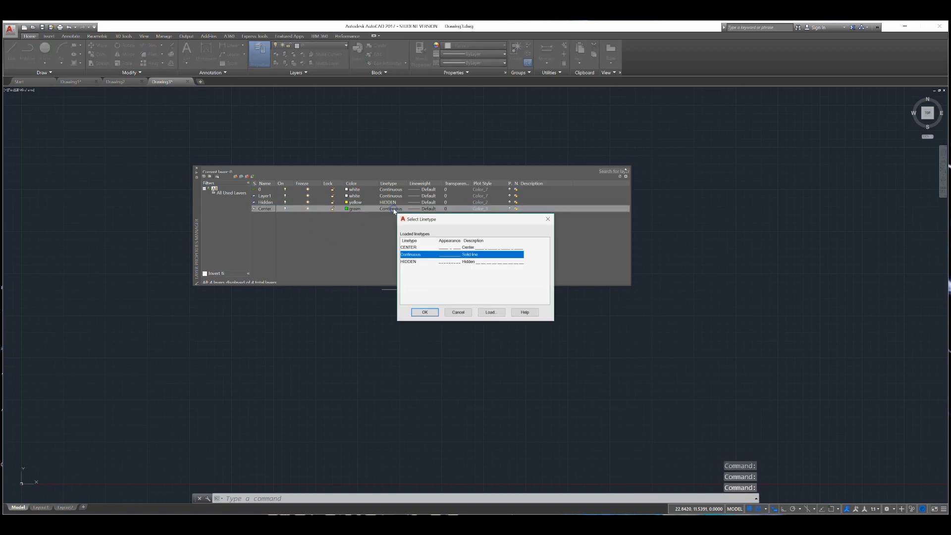
pyautogui.click(411, 247)
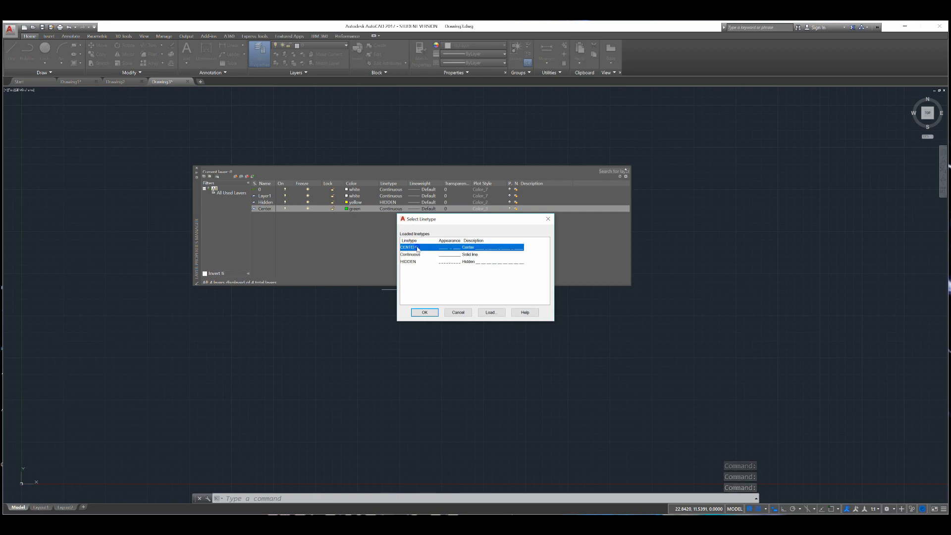
pyautogui.click(425, 312)
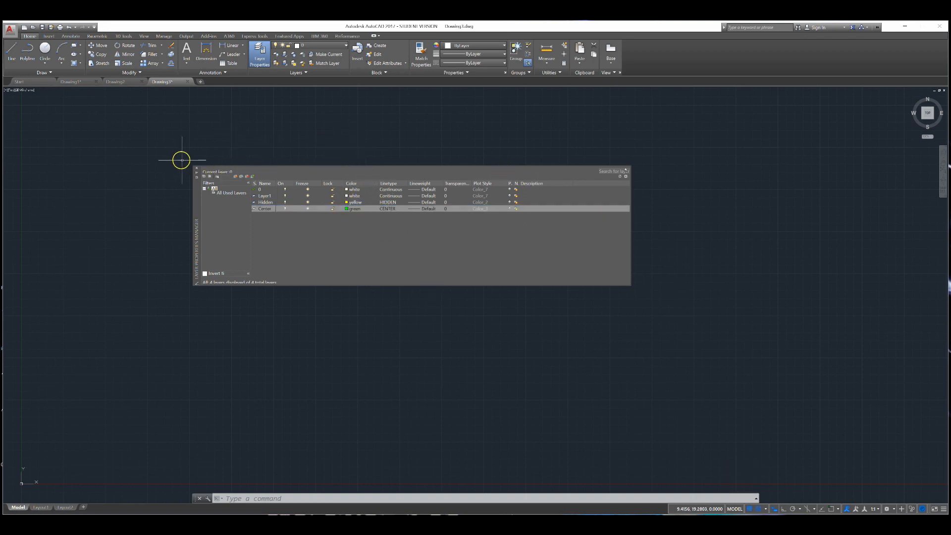
# Step: Dock the Layer Properties Manager palette along the left edge of the drawing area
pyautogui.click(196, 173)
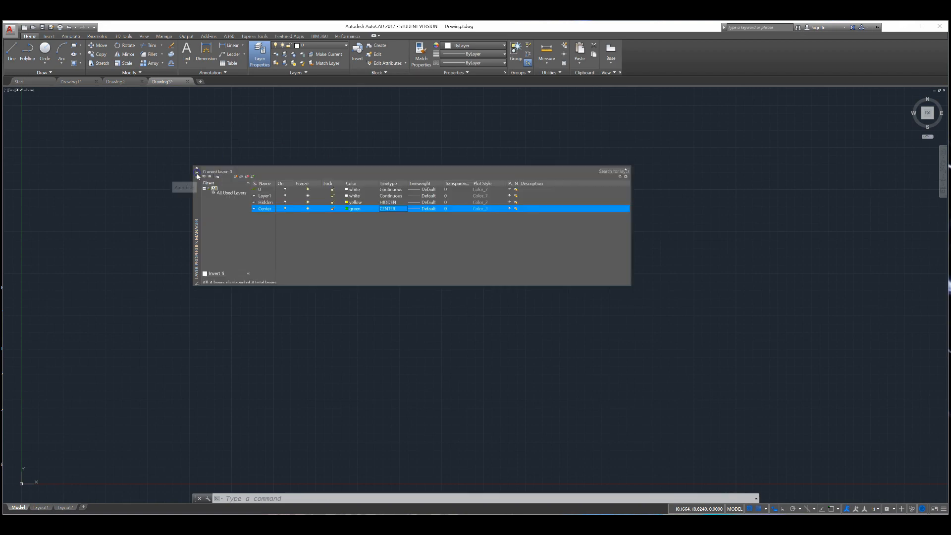
pyautogui.moveTo(196, 191)
pyautogui.moveTo(197, 191)
pyautogui.mouseDown()
pyautogui.moveTo(96, 144)
pyautogui.moveTo(5, 119)
pyautogui.mouseUp()
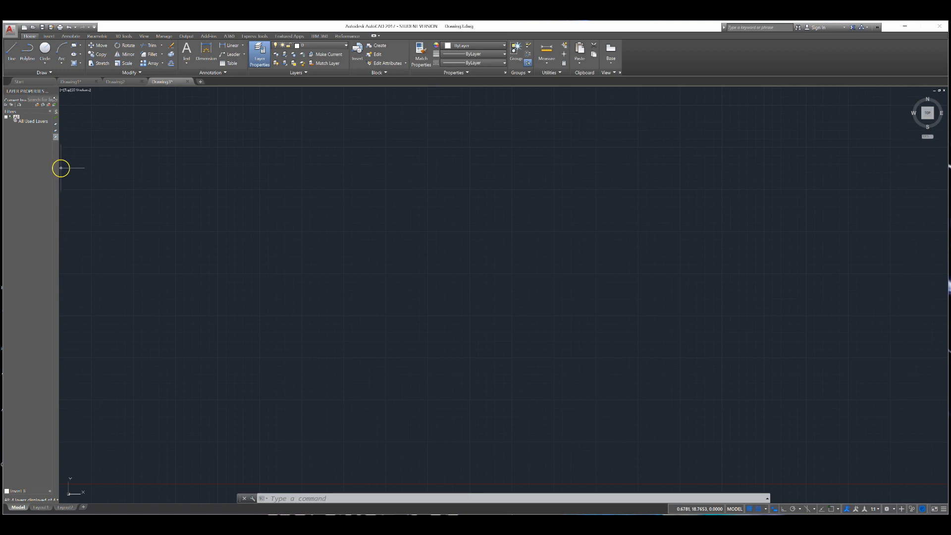
# Step: Draw a rectangle on layer 0 in the upper-left part of the drawing
pyautogui.click(346, 46)
pyautogui.click(76, 45)
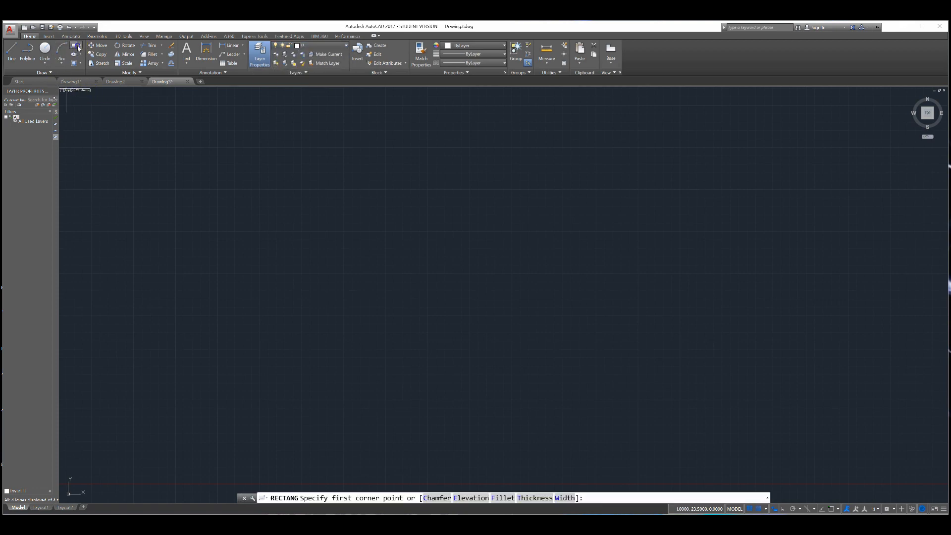
pyautogui.click(226, 130)
pyautogui.click(319, 198)
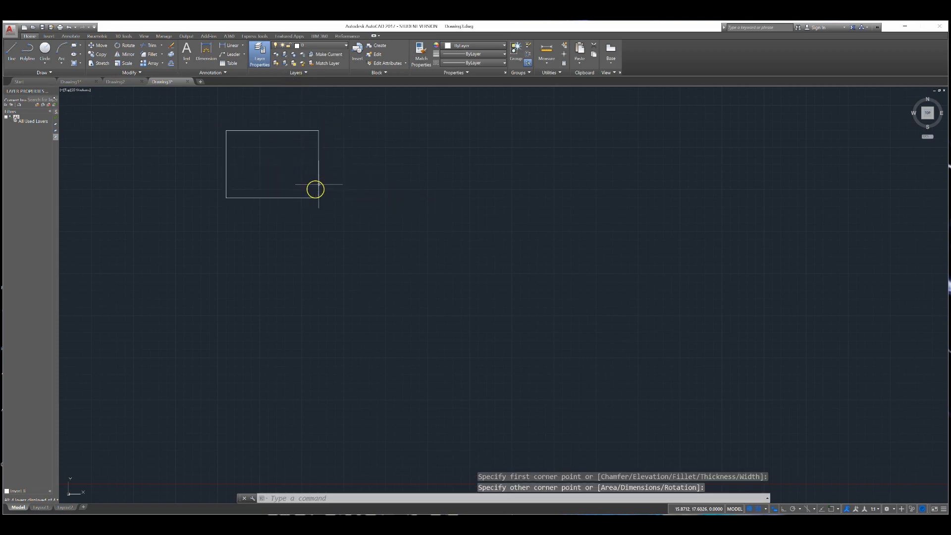
# Step: Make the Center layer current and draw a second, slightly smaller rectangle beside the white one
pyautogui.click(332, 45)
pyautogui.click(331, 65)
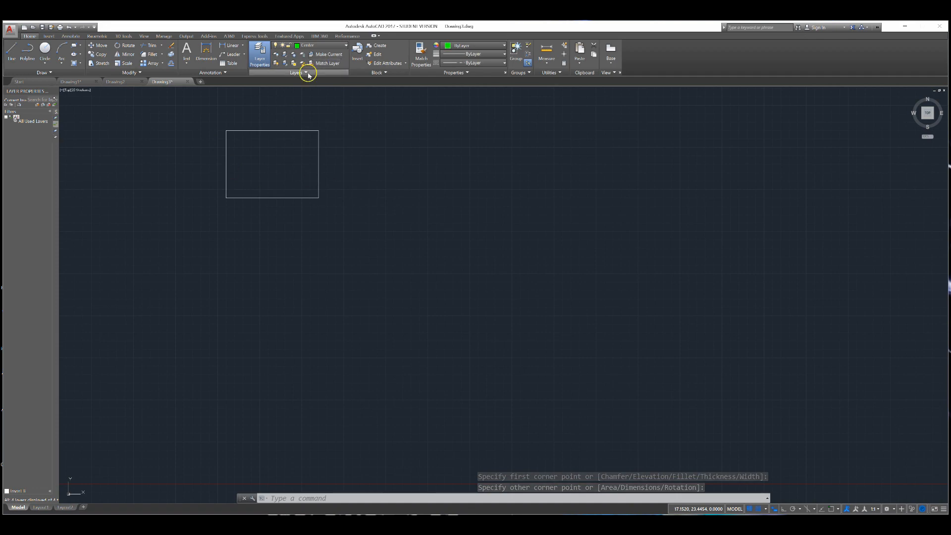
pyautogui.click(73, 46)
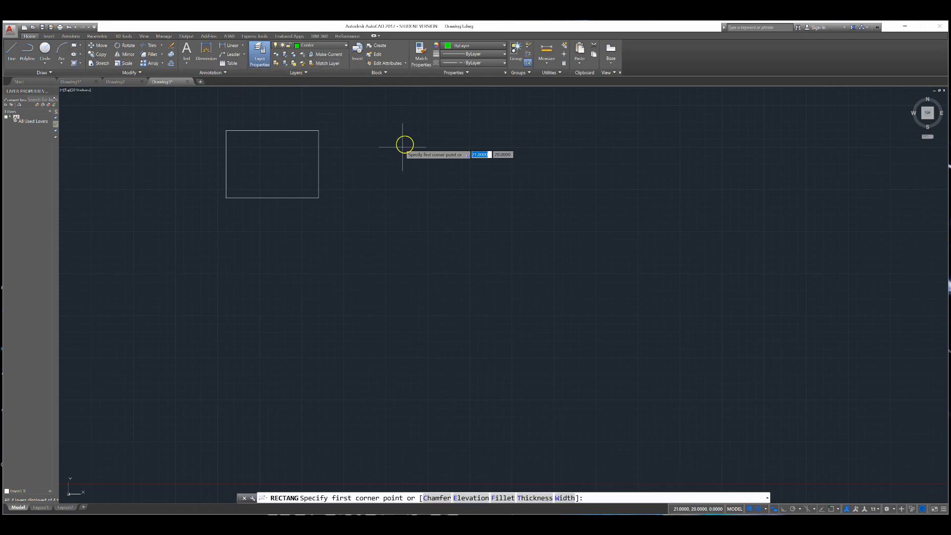
pyautogui.click(402, 139)
pyautogui.click(478, 189)
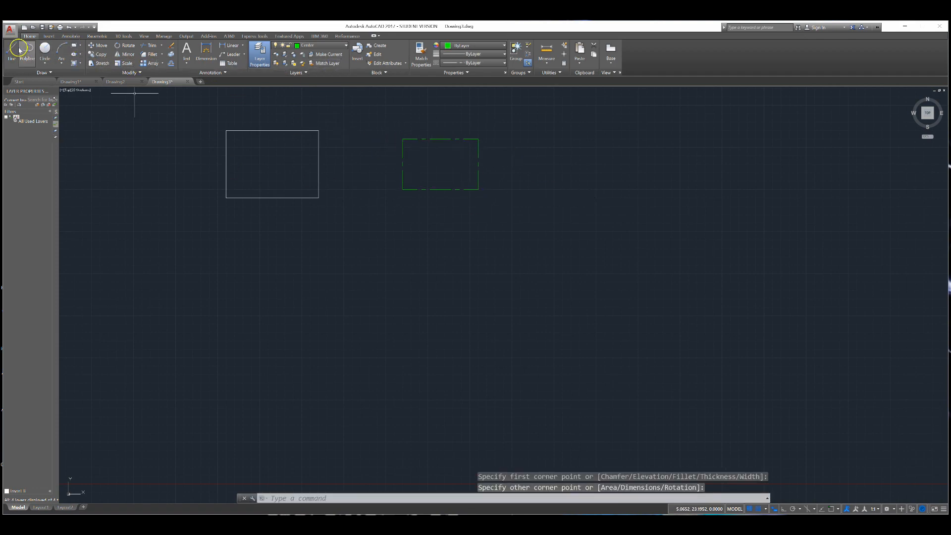
# Step: Draw a horizontal line on the Center layer below the green rectangle, extending past its far side
pyautogui.click(12, 49)
pyautogui.click(402, 215)
pyautogui.click(545, 218)
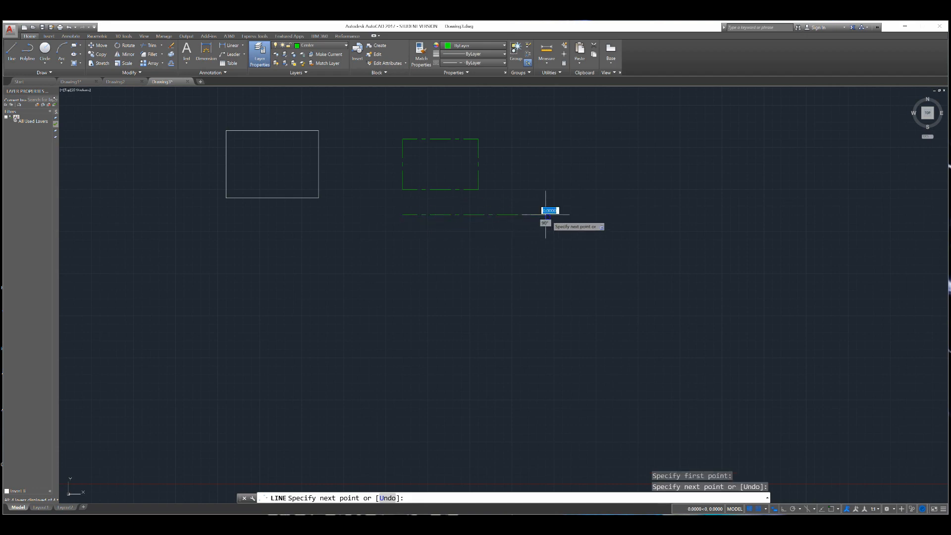
pyautogui.press('Return')
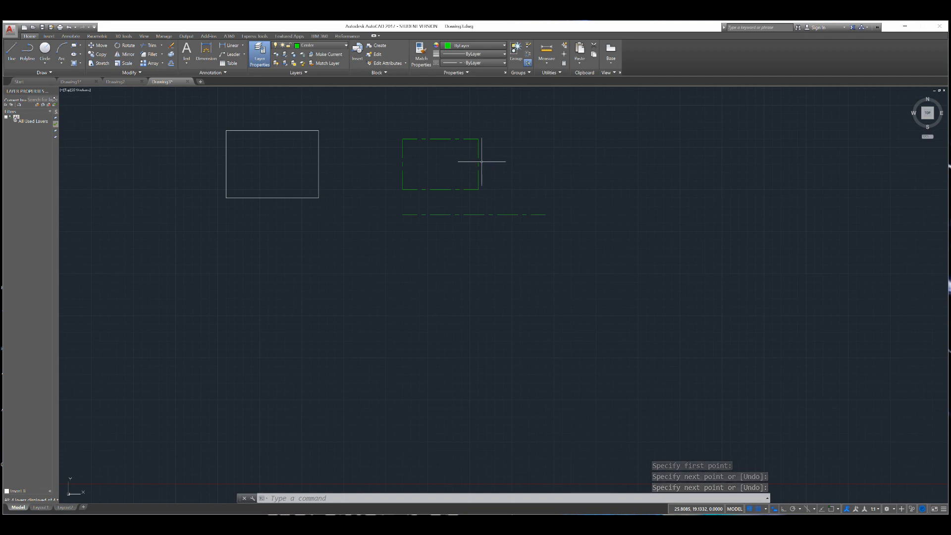
# Step: Make the Hidden layer current and draw an open chain of four connected lines below the green line, starting with a long horizontal segment
pyautogui.click(344, 46)
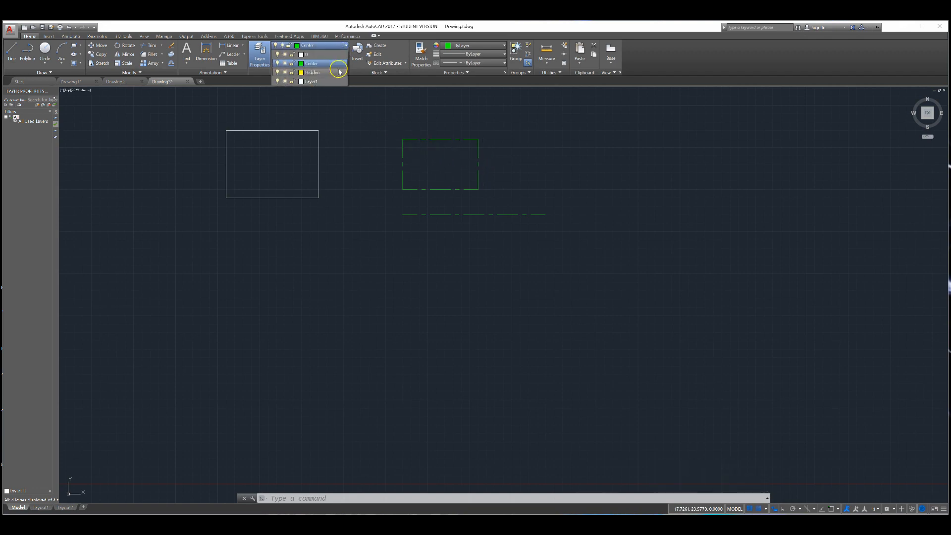
pyautogui.click(312, 72)
pyautogui.click(429, 252)
pyautogui.click(513, 255)
pyautogui.click(11, 52)
pyautogui.click(411, 256)
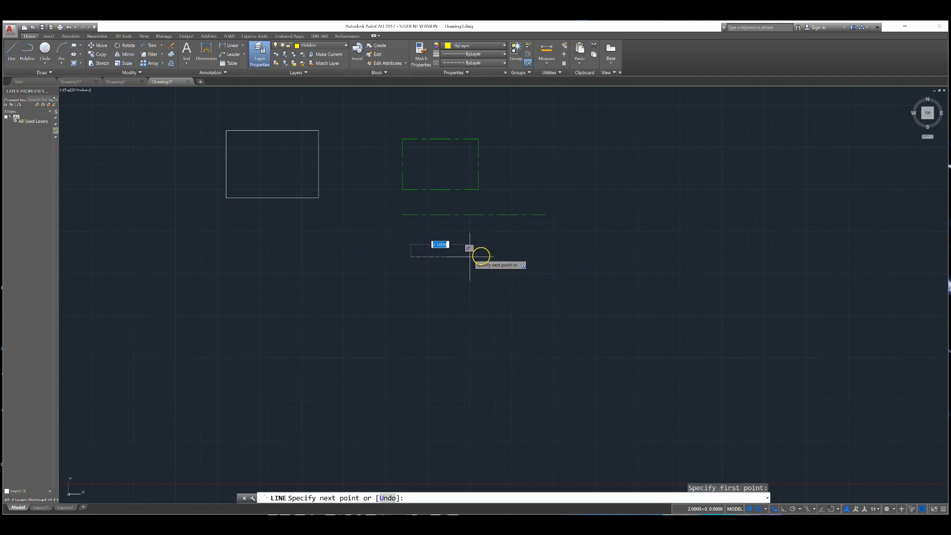
pyautogui.click(654, 256)
pyautogui.click(545, 316)
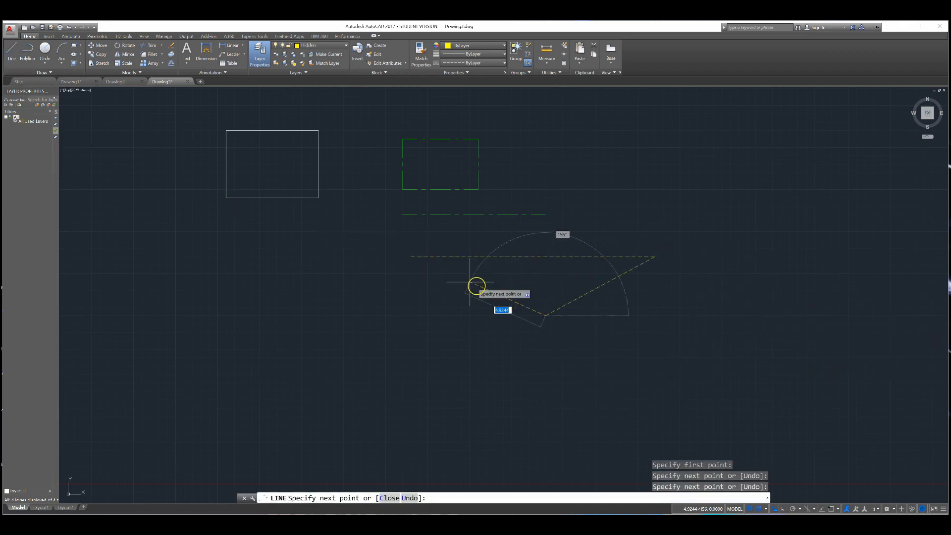
pyautogui.click(462, 281)
pyautogui.click(336, 273)
pyautogui.press('Return')
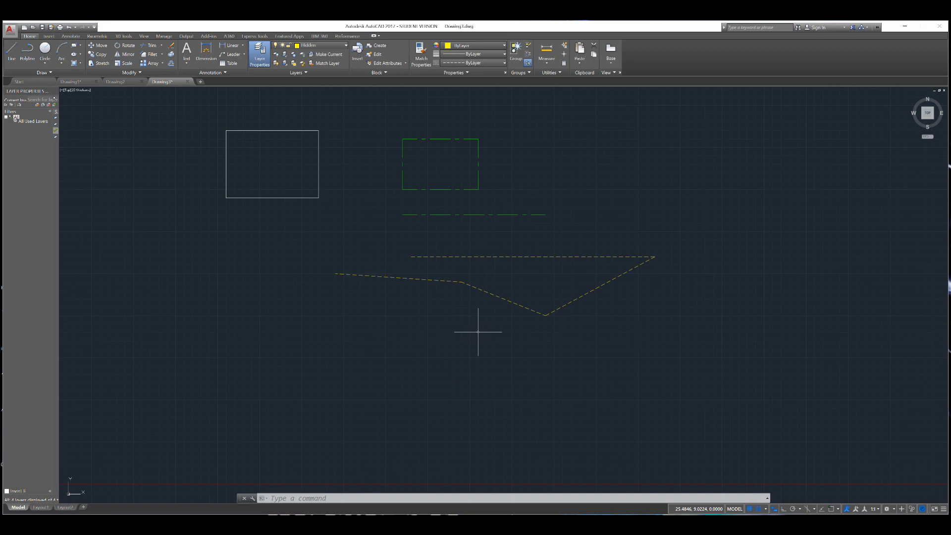
# Step: Set the global linetype scale factor (LTSCALE) to 4
pyautogui.write('LTS')
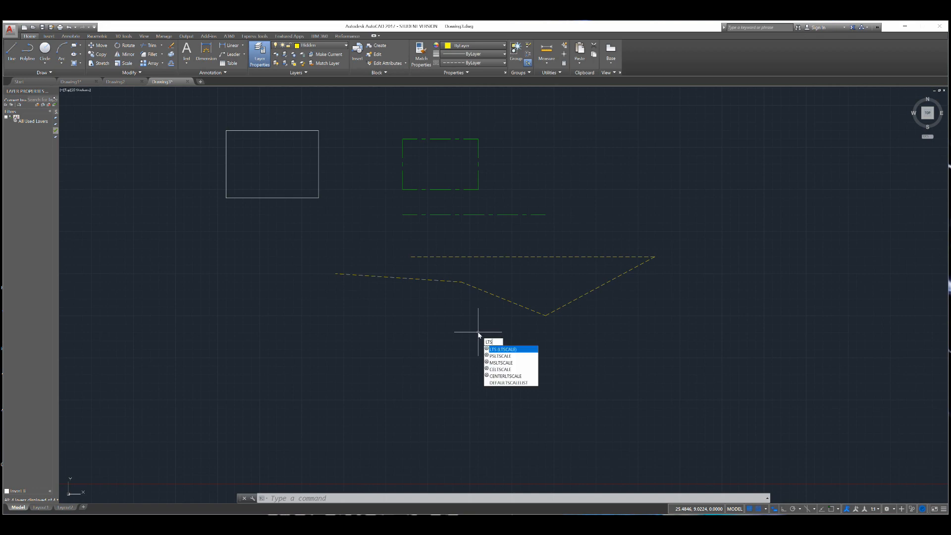
pyautogui.press('Return')
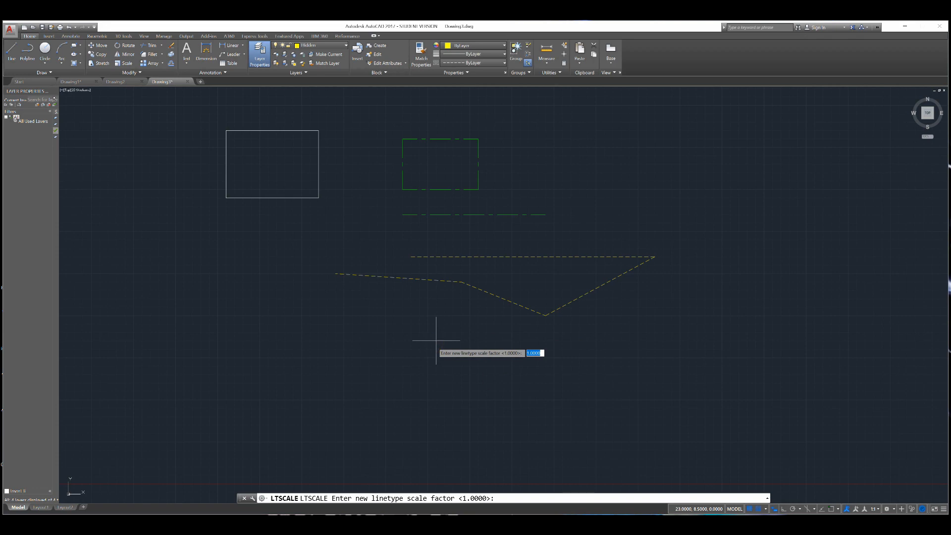
pyautogui.press('Return')
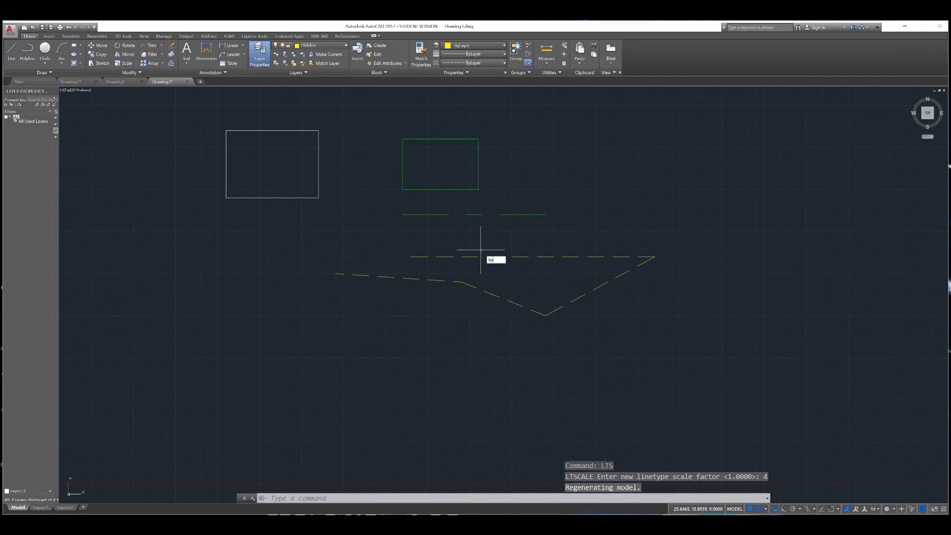
# Step: Set the global linetype scale factor (LTSCALE) to .25
pyautogui.write('s')
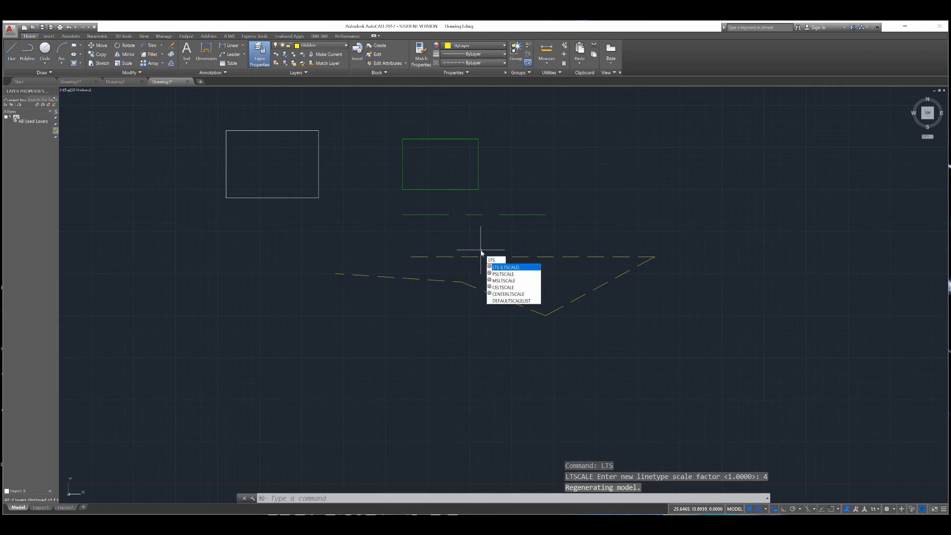
pyautogui.press('Return')
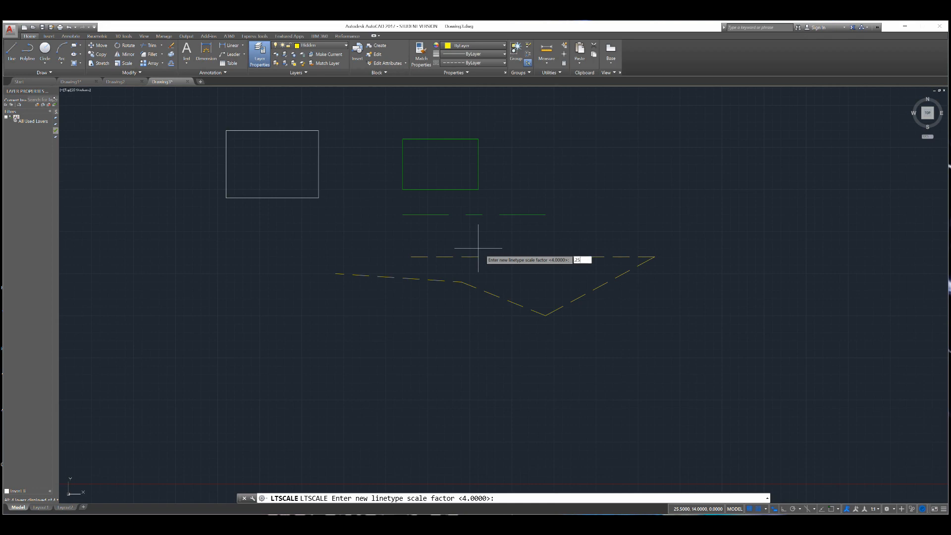
pyautogui.press('Return')
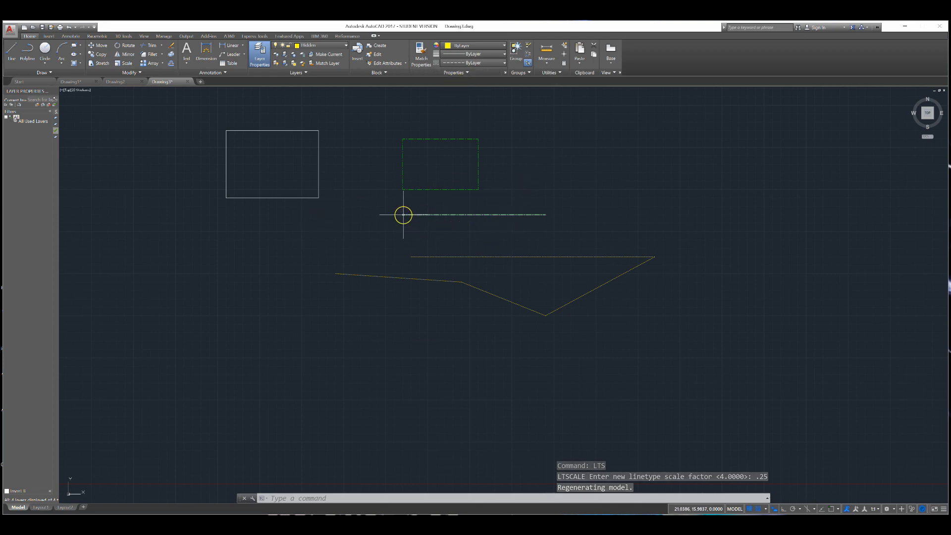
# Step: Set the global linetype scale factor (LTSCALE) back to 1
pyautogui.write('LTS')
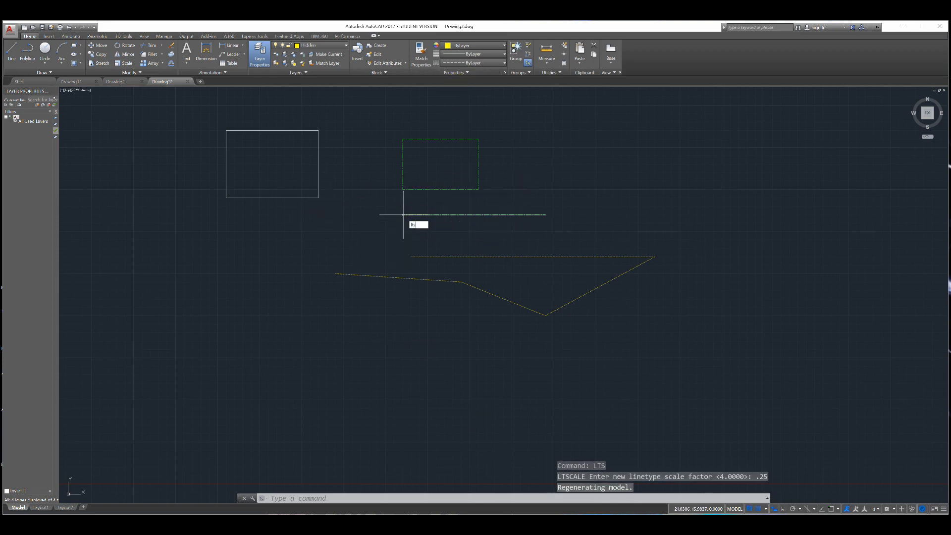
pyautogui.press('Return')
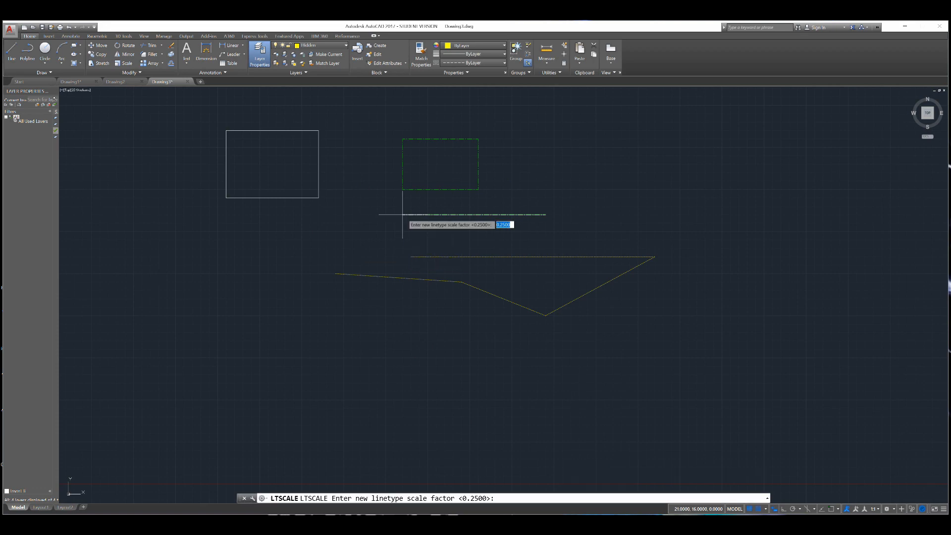
pyautogui.press('Return')
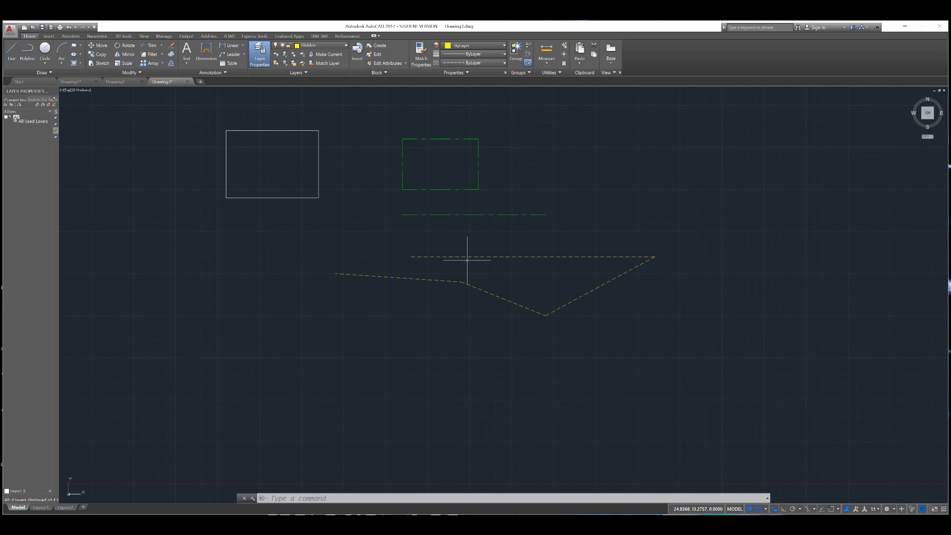
# Step: Set the global linetype scale factor (LTSCALE) to .5
pyautogui.click(455, 324)
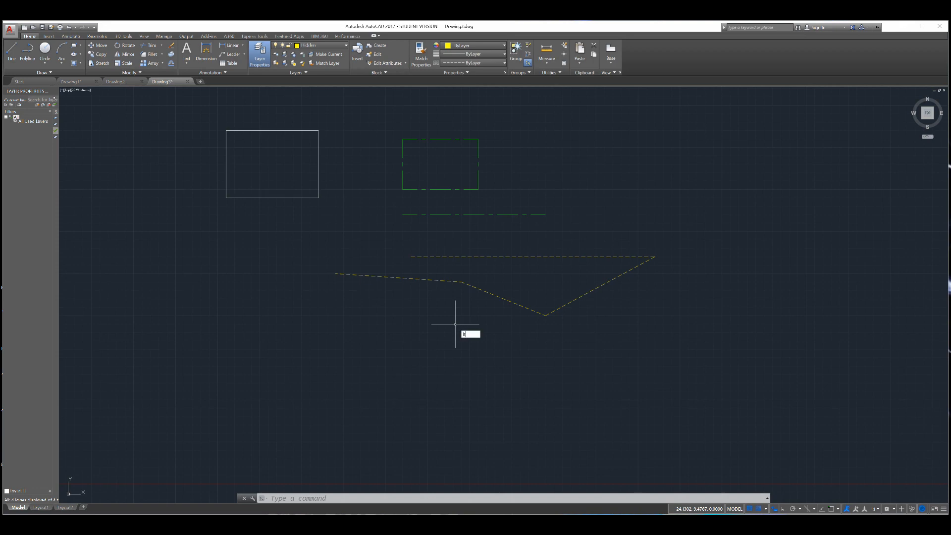
pyautogui.press('Return')
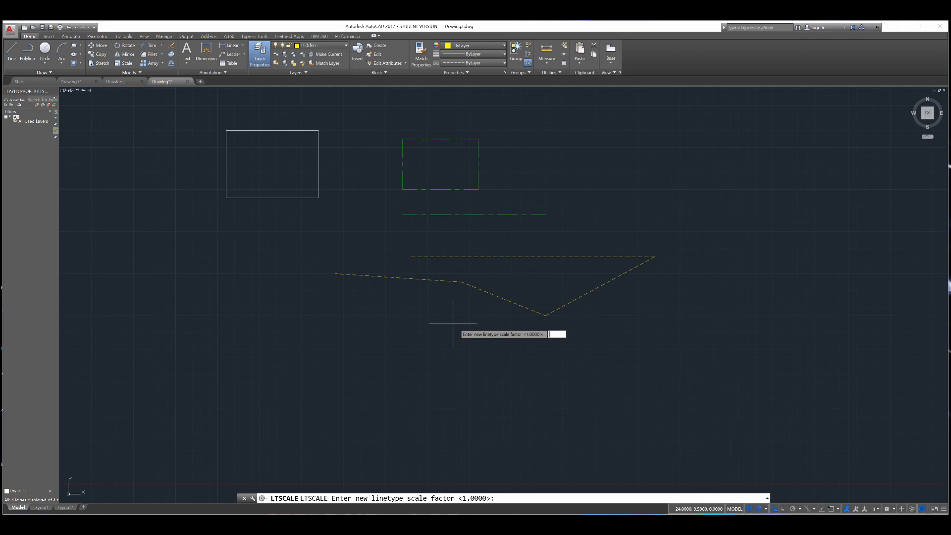
pyautogui.write('.5')
pyautogui.press('Return')
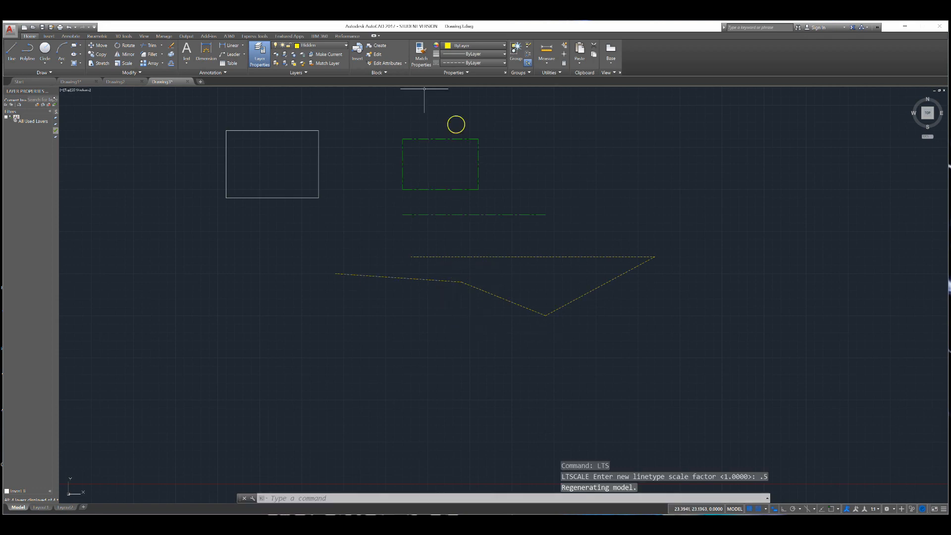